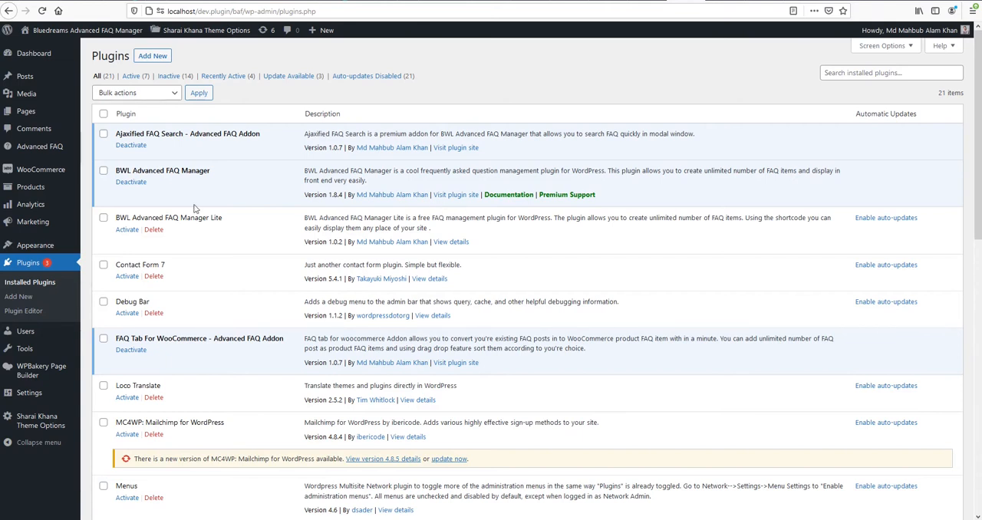
# Search the plugins available for installation for "loco translate" and activate the Loco Translate plugin.
pyautogui.click(163, 58)
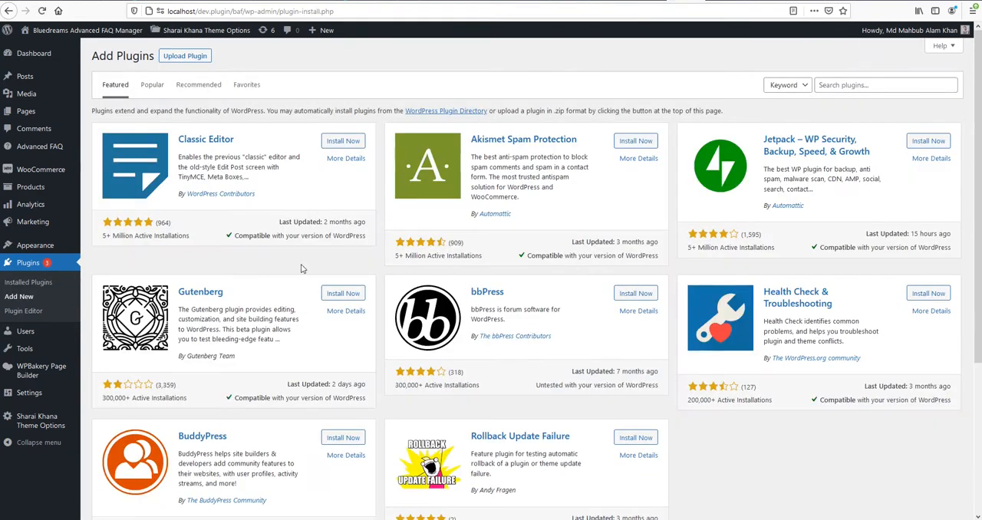
pyautogui.click(857, 86)
pyautogui.write('loco')
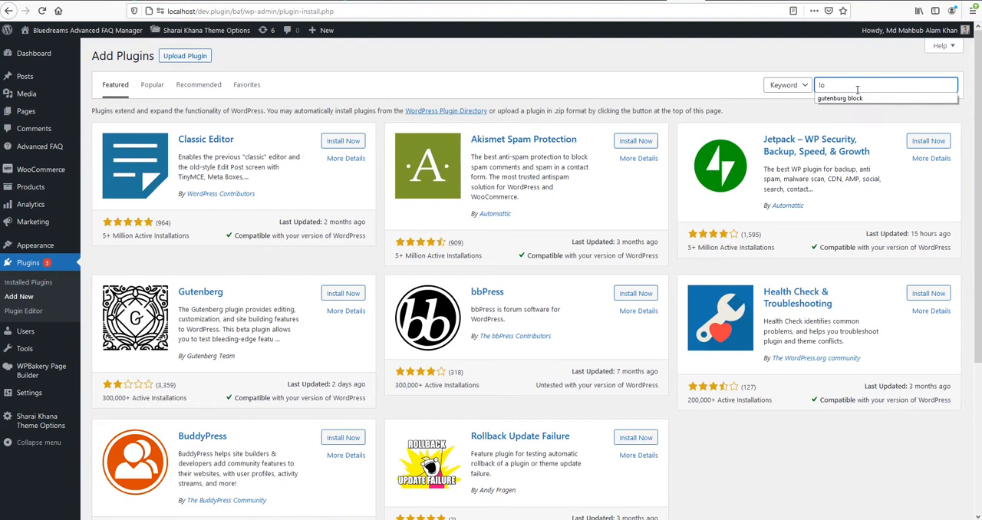
pyautogui.write(' translate')
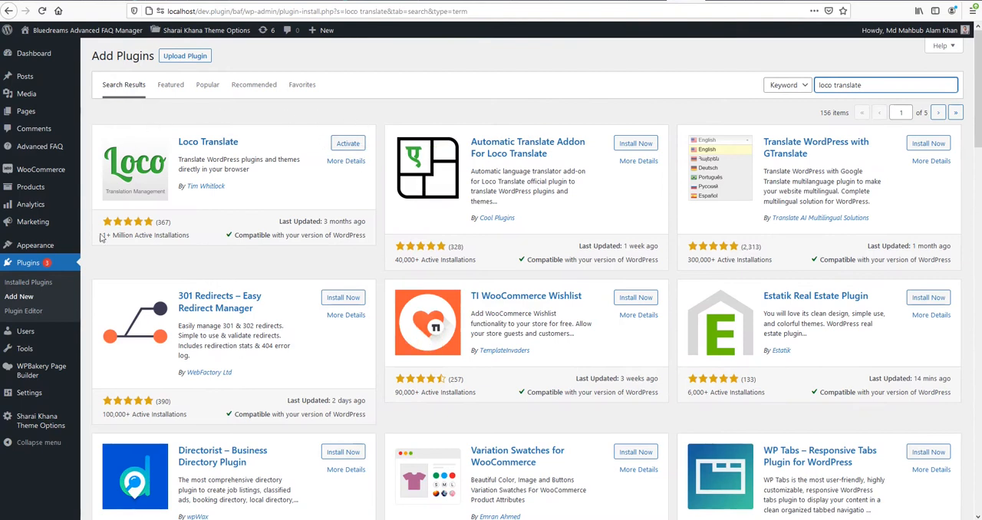
pyautogui.click(348, 144)
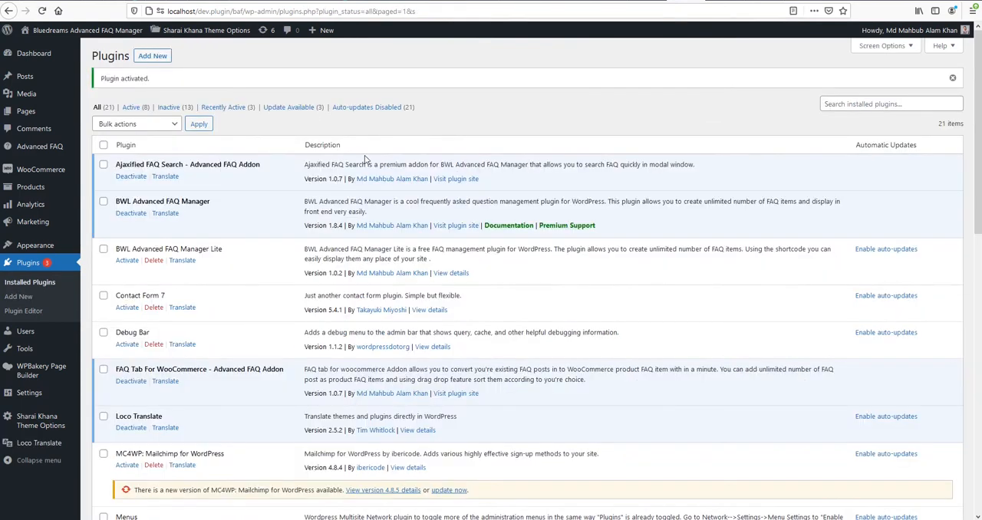
# Open the BWL Advanced FAQ Manager bundle from Loco Translate's list of plugins.
pyautogui.scroll(-10, 330, 253)
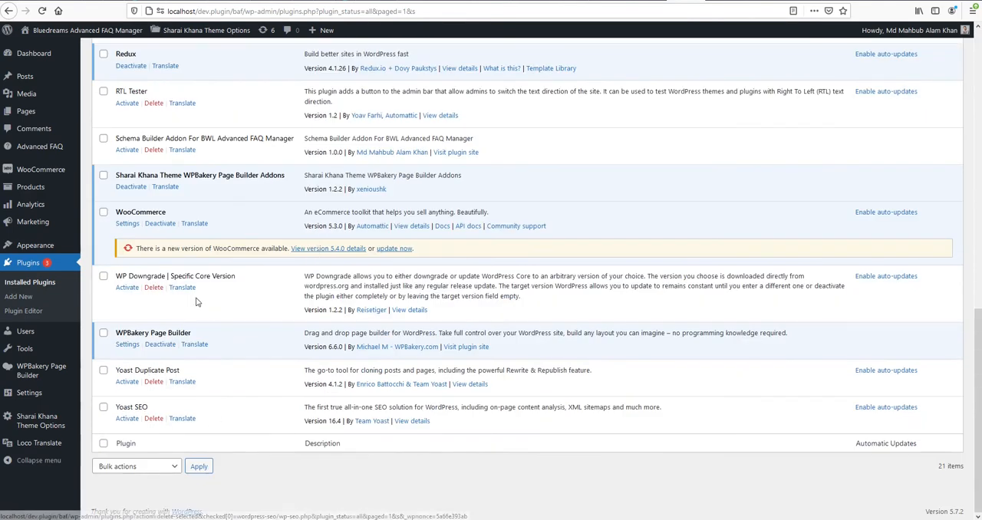
pyautogui.moveTo(20, 451)
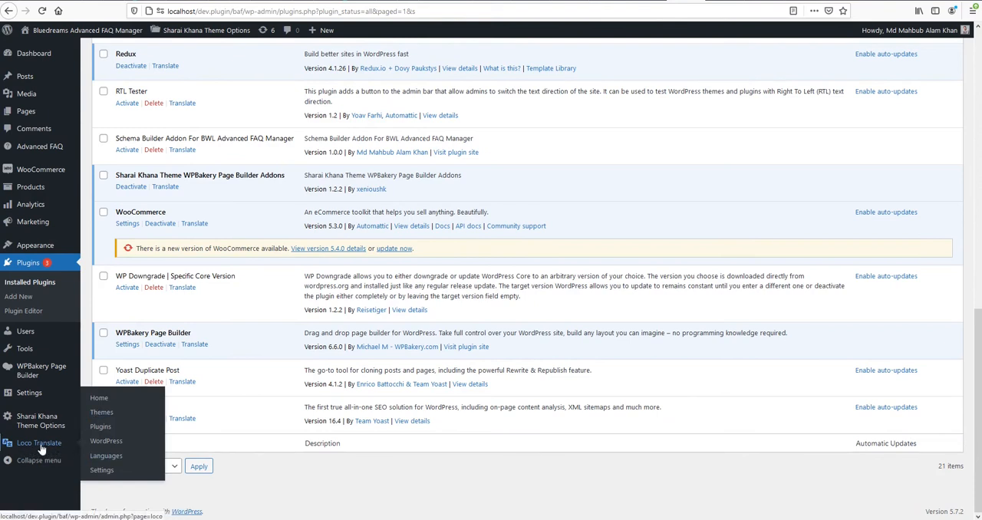
pyautogui.click(101, 431)
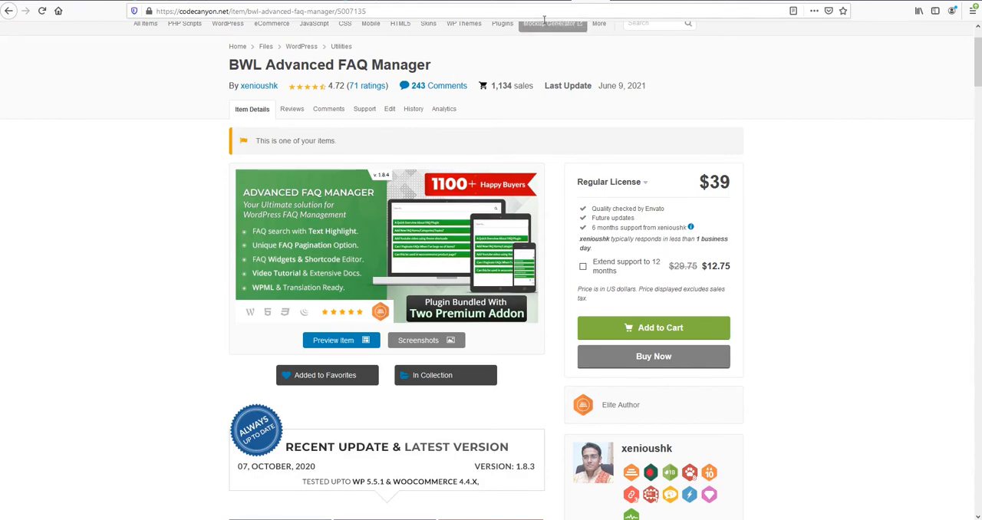
pyautogui.click(521, 2)
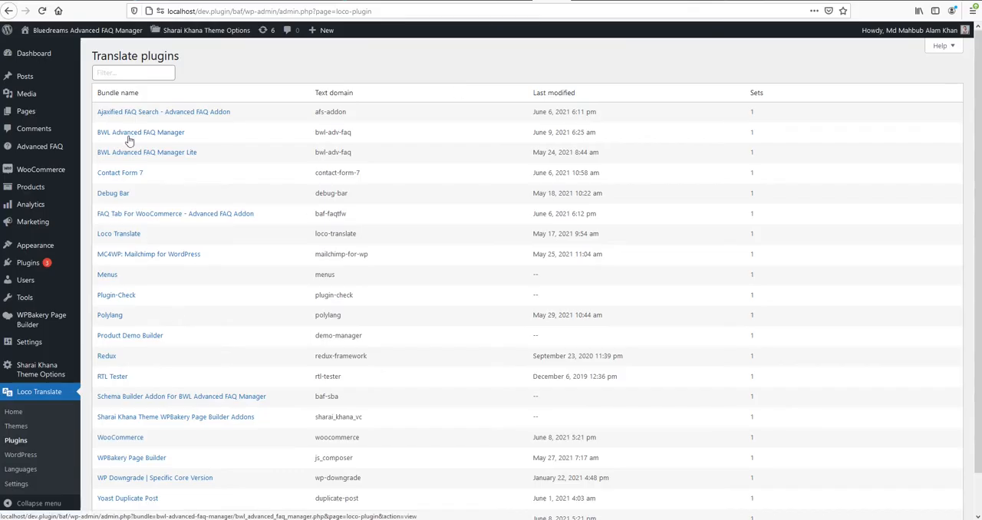
pyautogui.click(160, 135)
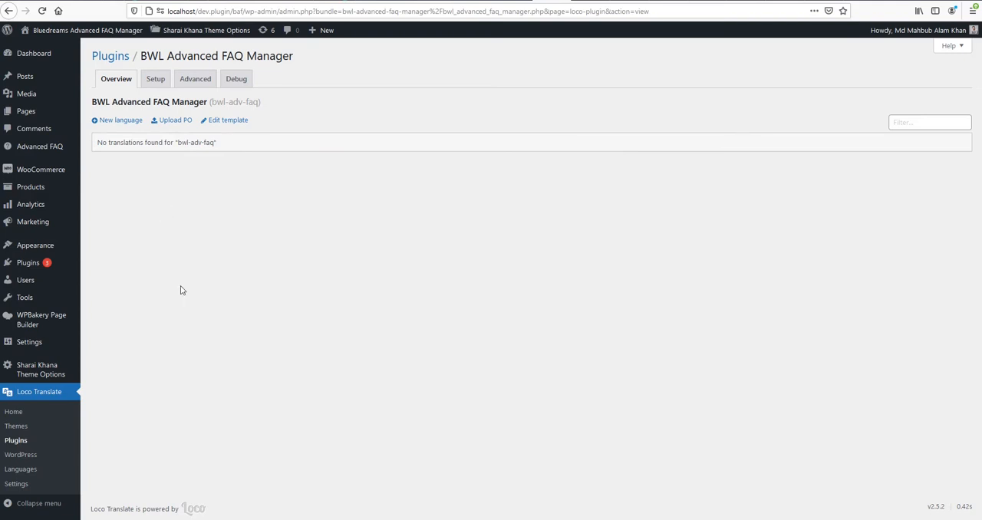
# Start a new Bengali (Bangladesh) translation of the plugin, stored as languages/plugins/bwl-adv-faq-bn_BD.po.
pyautogui.click(120, 124)
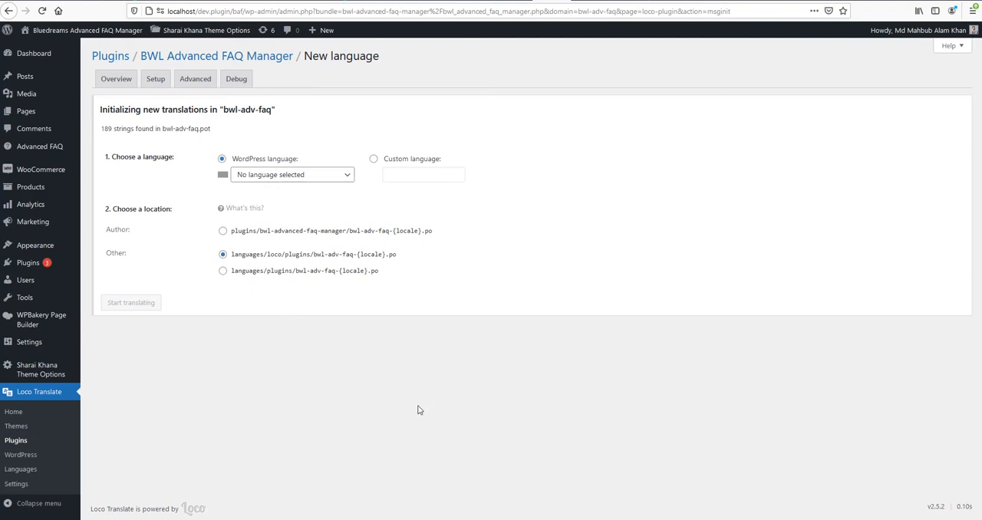
pyautogui.click(285, 178)
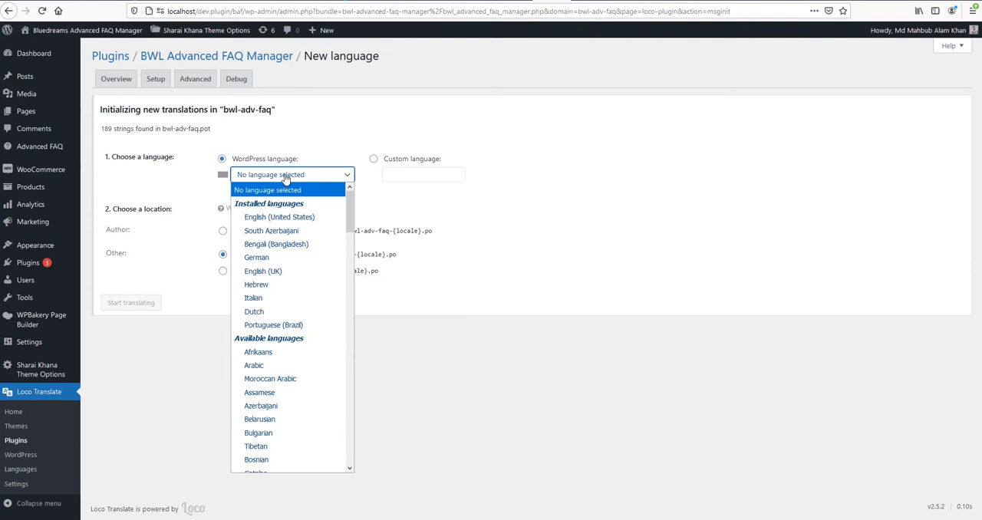
pyautogui.click(291, 244)
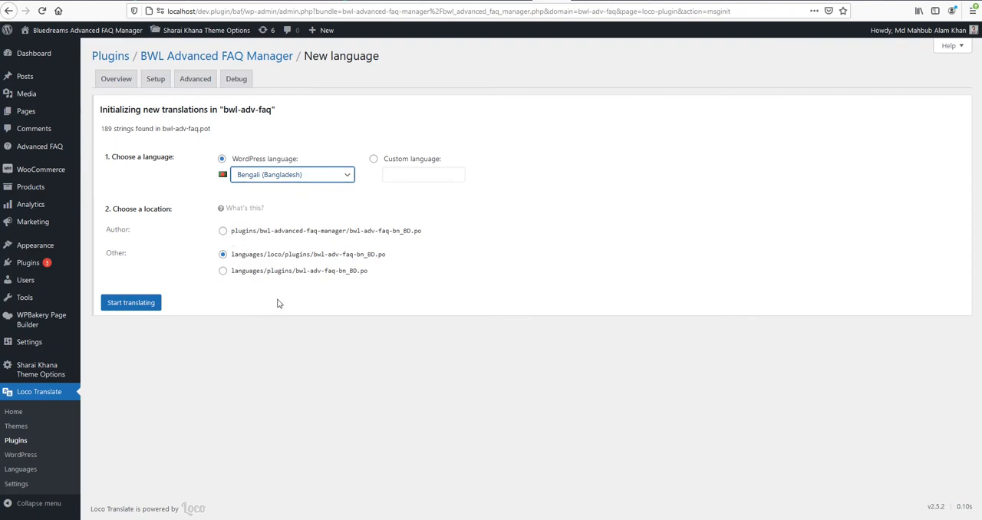
pyautogui.click(223, 273)
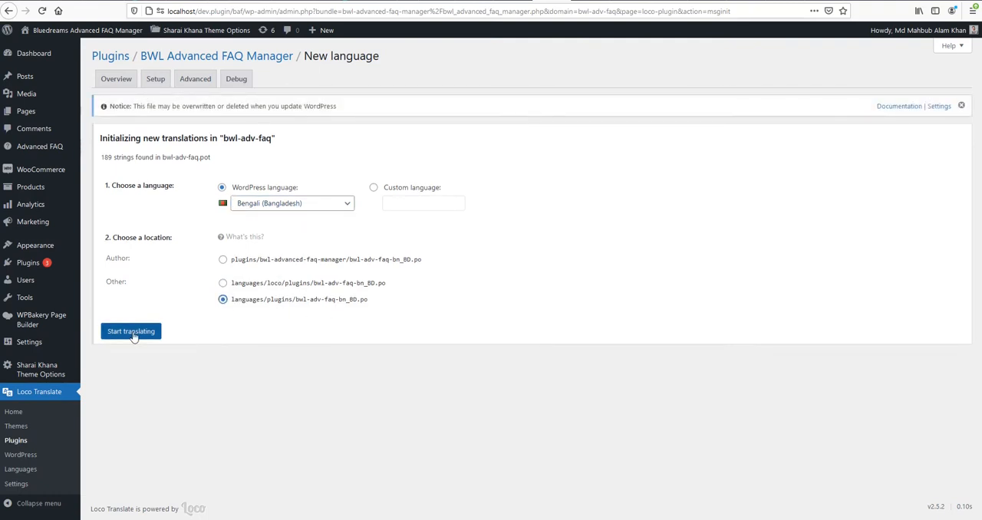
pyautogui.click(135, 335)
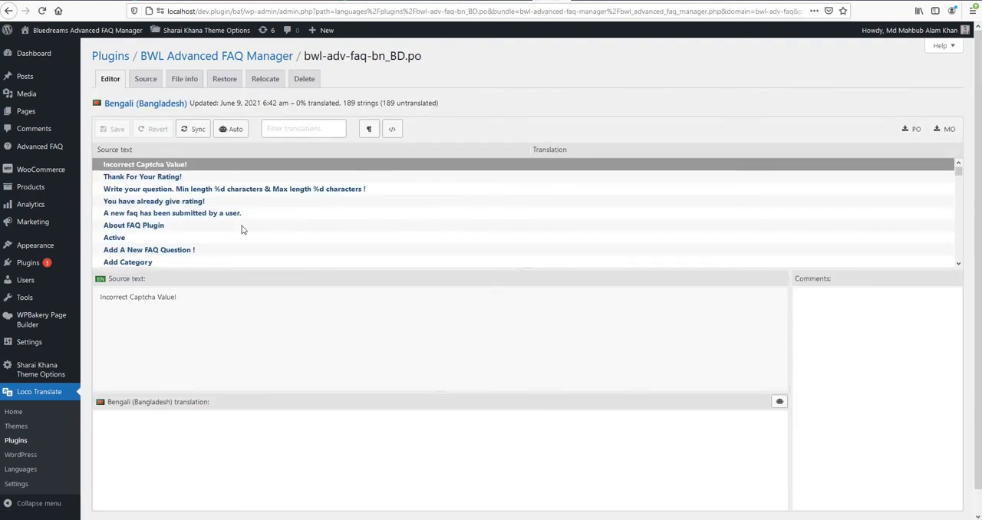
# Translate the source string "Advanced FAQ" into Bengali with the phonetic text "uttor somuh" and save the translation file.
pyautogui.scroll(-2, 281, 204)
pyautogui.scroll(-5, 282, 217)
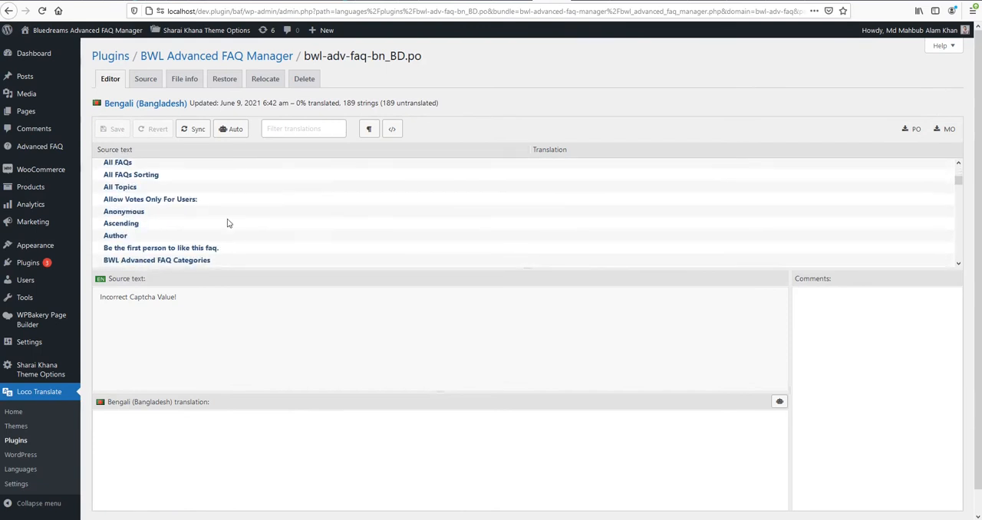
pyautogui.scroll(-5, 150, 239)
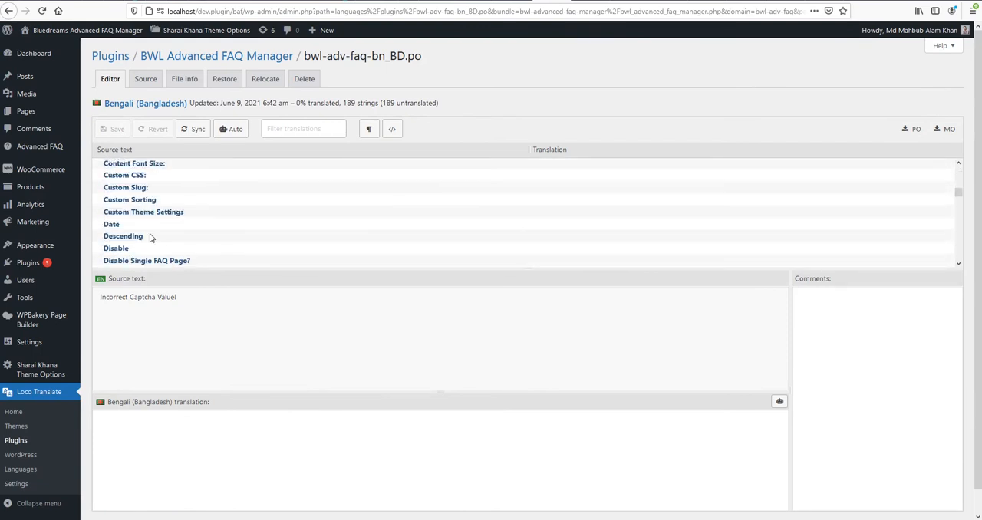
pyautogui.scroll(-5, 150, 234)
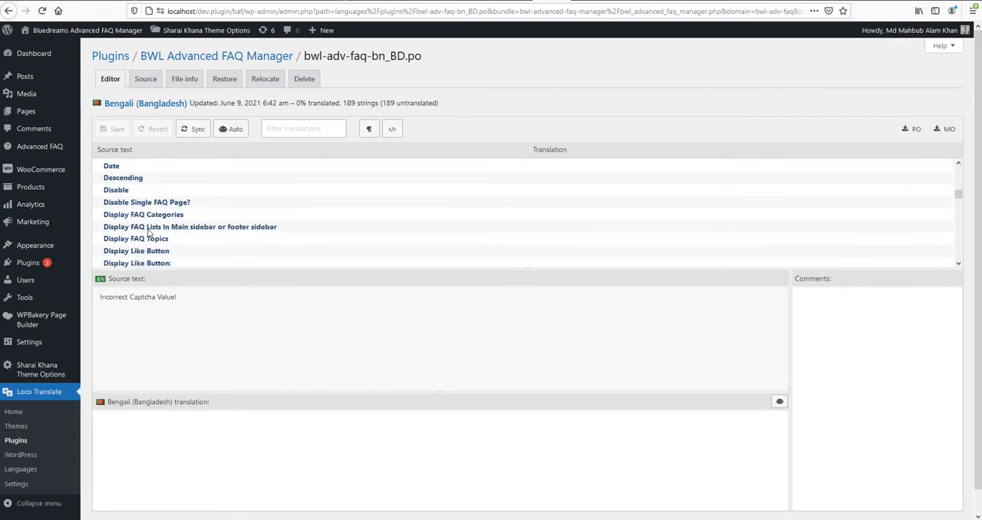
pyautogui.scroll(15, 150, 234)
pyautogui.scroll(-2, 151, 229)
pyautogui.scroll(-2, 137, 217)
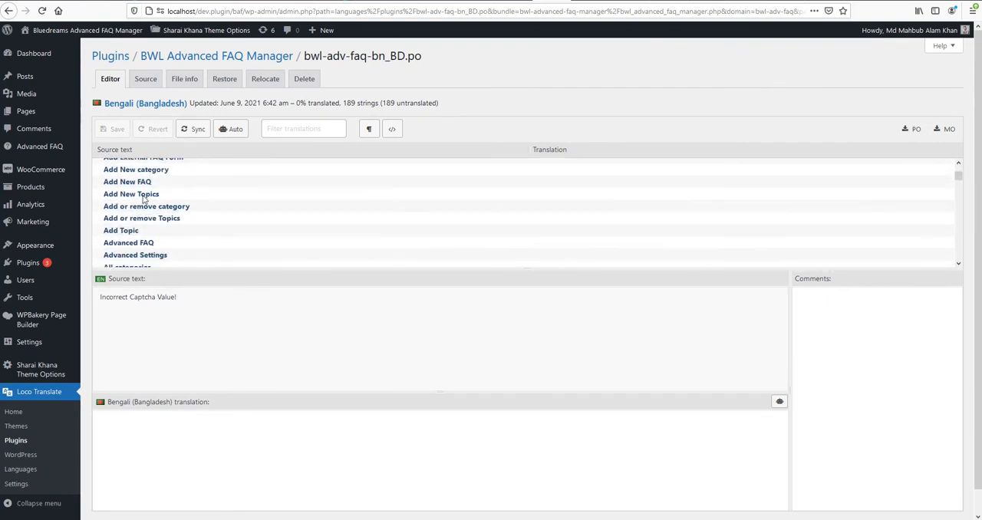
pyautogui.click(128, 242)
pyautogui.moveTo(33, 152)
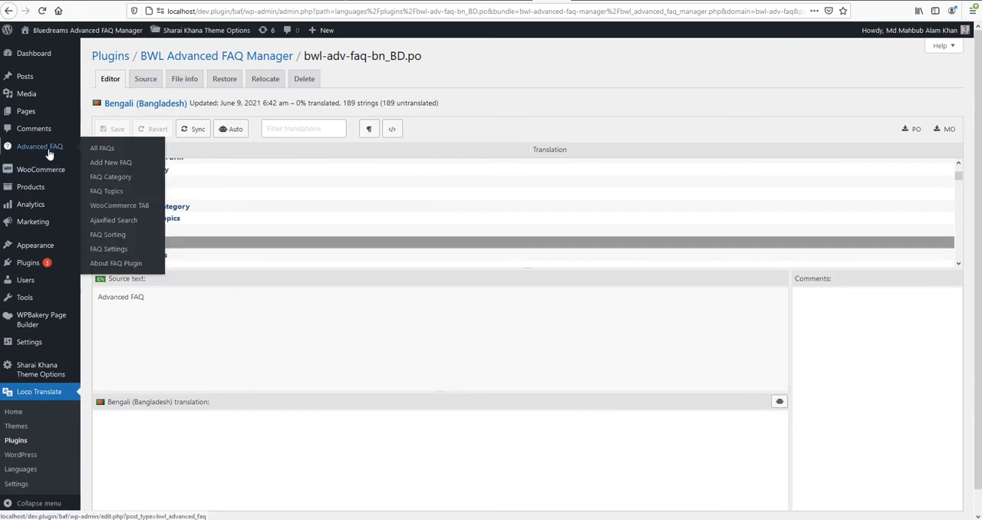
pyautogui.moveTo(162, 303); pyautogui.dragTo(118, 305)
pyautogui.click(144, 428)
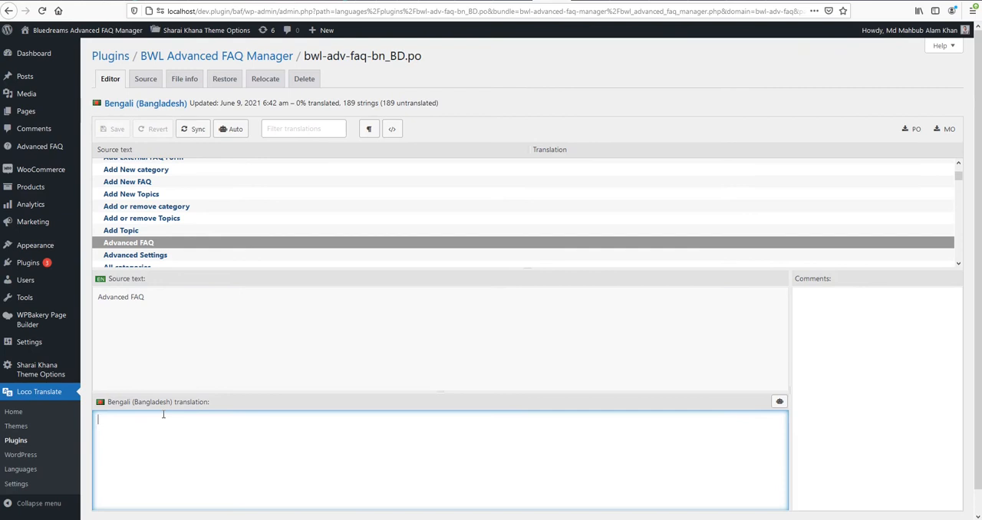
pyautogui.write('uttor somuh')
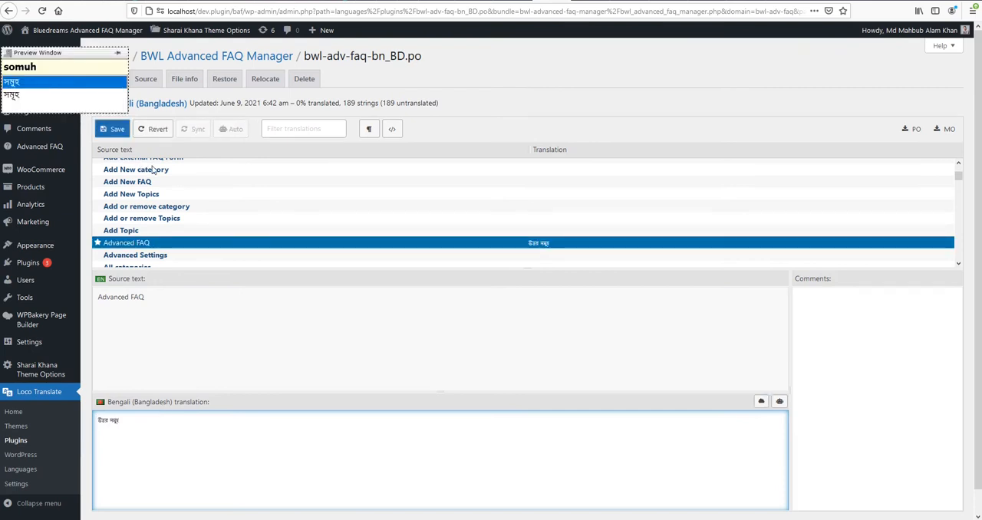
pyautogui.moveTo(71, 53); pyautogui.dragTo(76, 43)
pyautogui.click(120, 133)
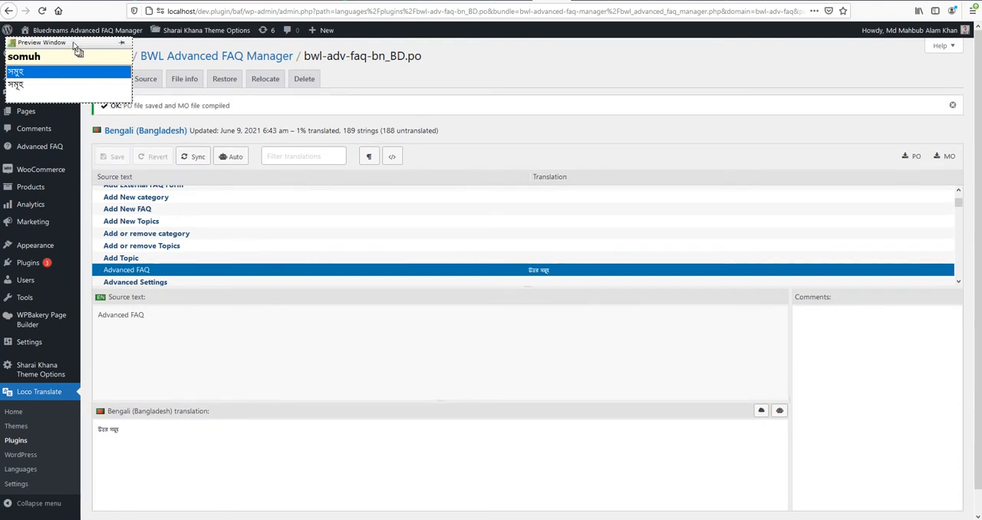
# Move the phonetic keyboard's preview window away from the admin menu and reload the translation editor page.
pyautogui.moveTo(76, 44); pyautogui.dragTo(336, 87)
pyautogui.moveTo(576, 135); pyautogui.dragTo(710, 128)
pyautogui.click(42, 11)
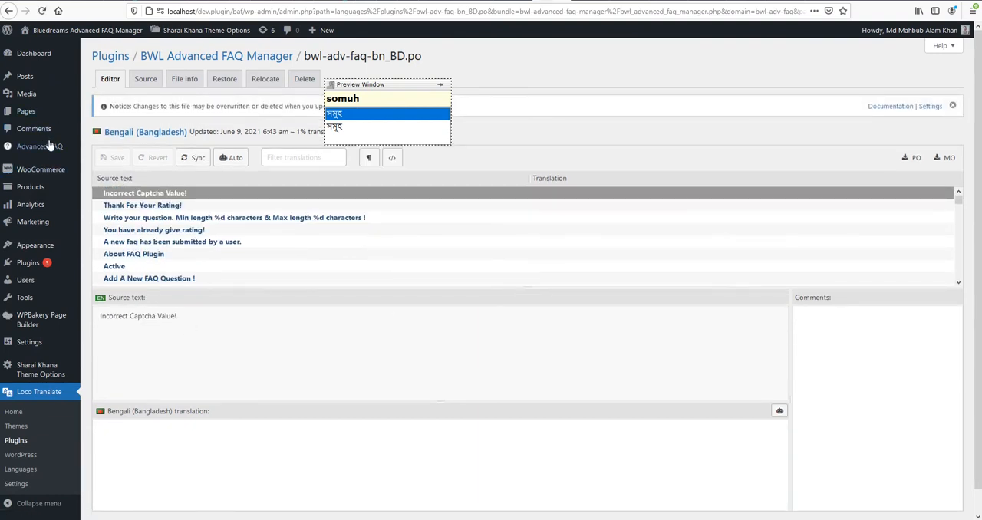
# Set the Site Language to Bengali (বাংলা) in the General Settings and save the changes.
pyautogui.scroll(-2, 51, 455)
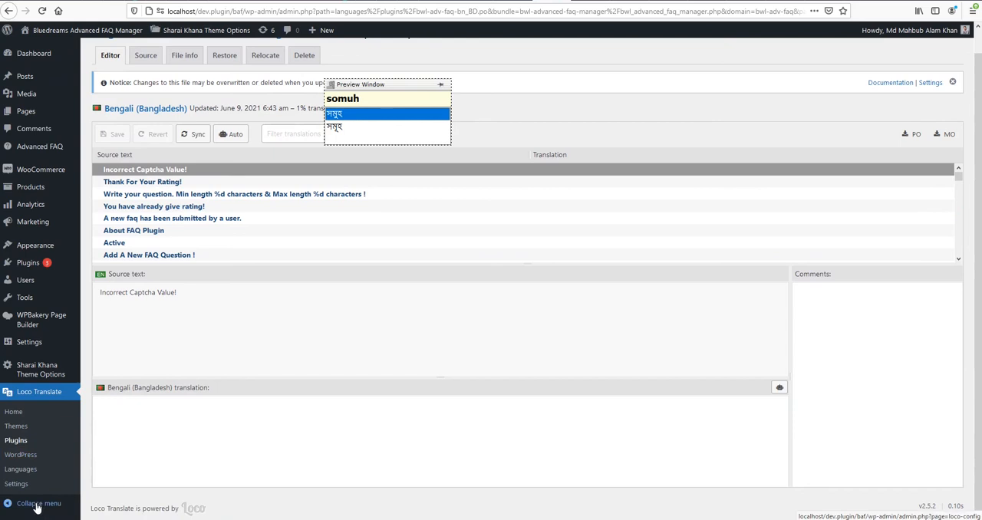
pyautogui.moveTo(31, 347)
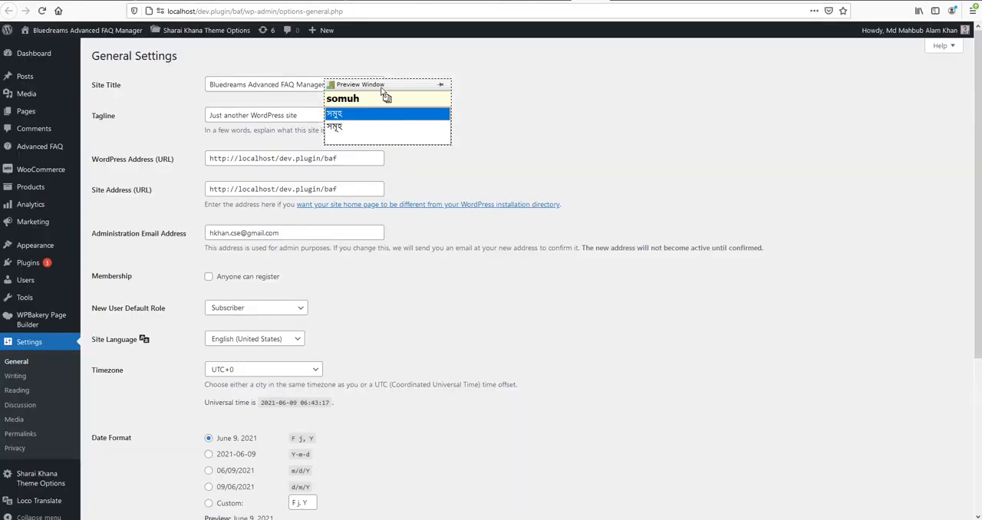
pyautogui.moveTo(384, 94); pyautogui.dragTo(477, 116)
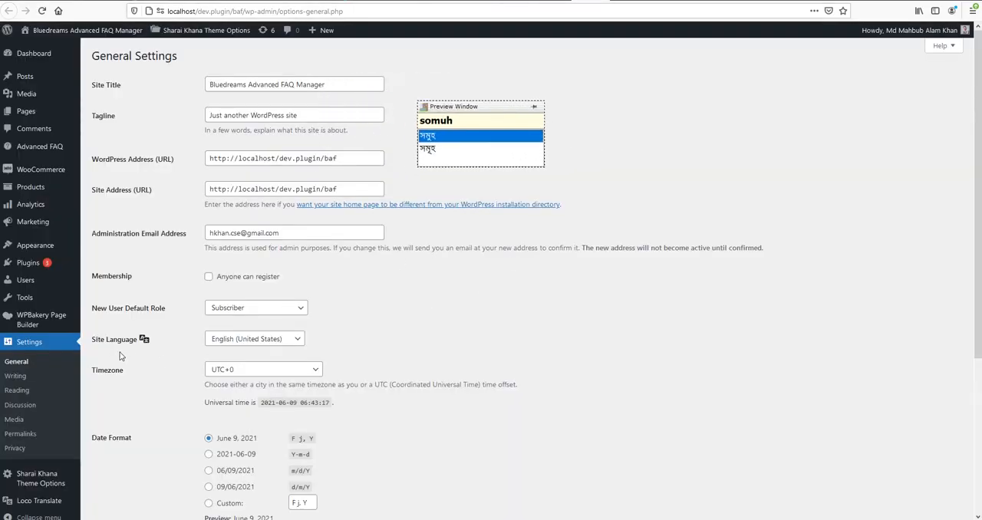
pyautogui.click(249, 347)
pyautogui.click(244, 109)
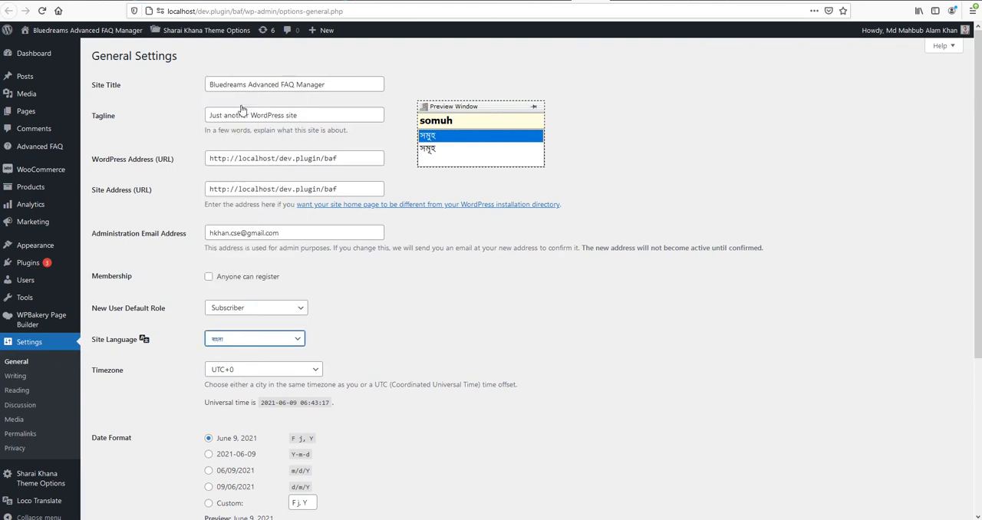
pyautogui.scroll(-5, 424, 323)
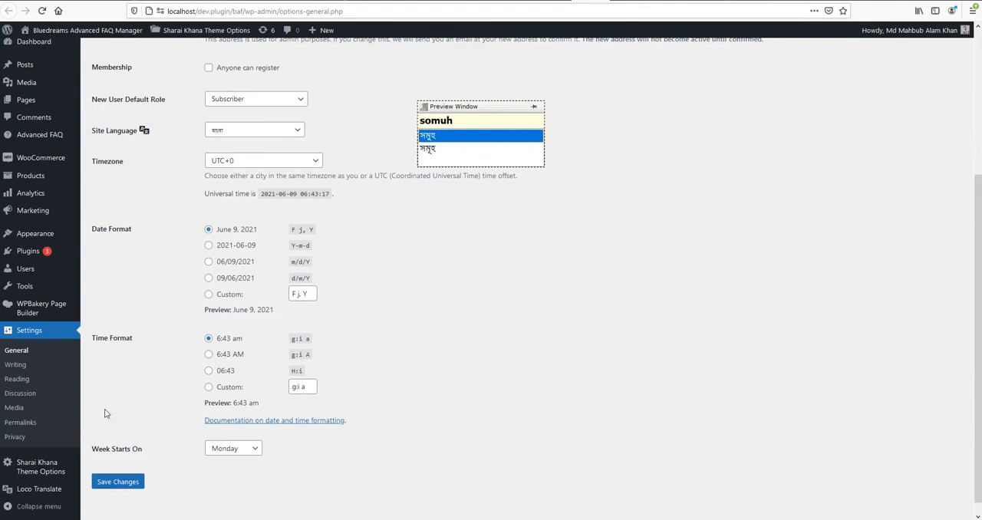
pyautogui.click(134, 469)
# View the list of all FAQs under the translated Advanced FAQ entry, and return to Loco Translate's plugin list.
pyautogui.moveTo(22, 149)
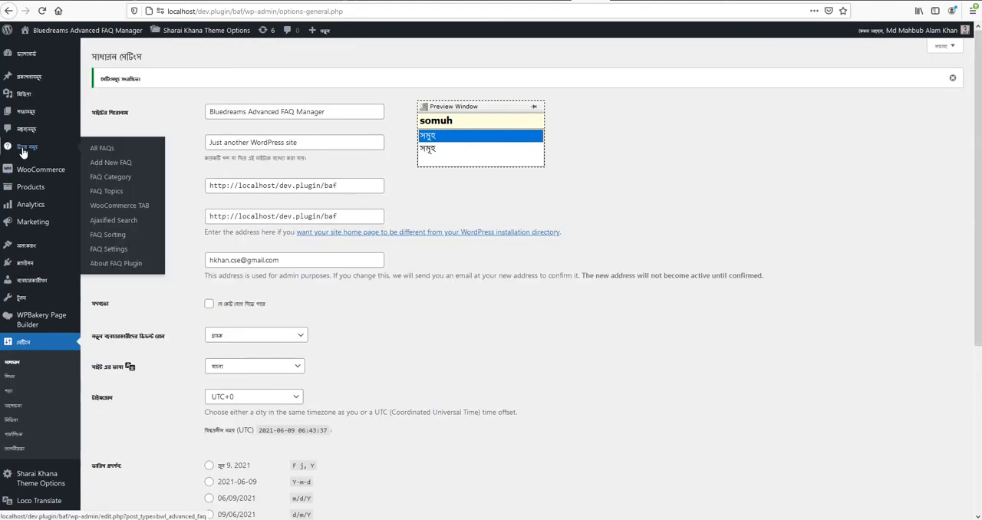
pyautogui.click(21, 156)
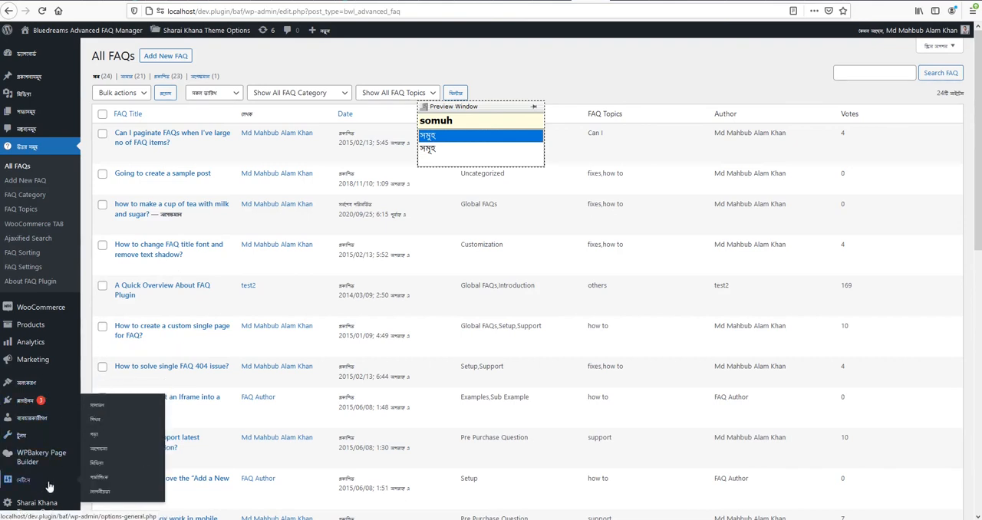
pyautogui.scroll(-1, 38, 483)
pyautogui.moveTo(37, 489)
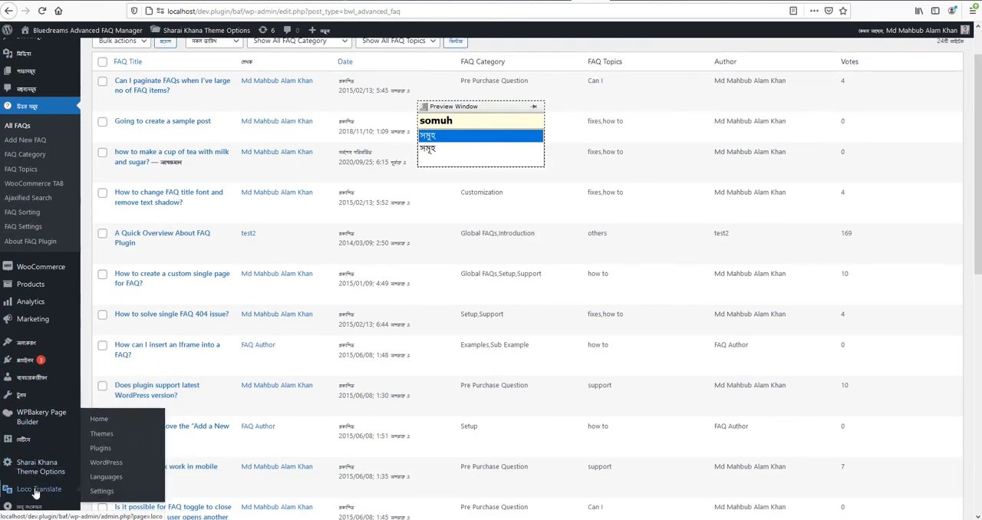
pyautogui.click(104, 451)
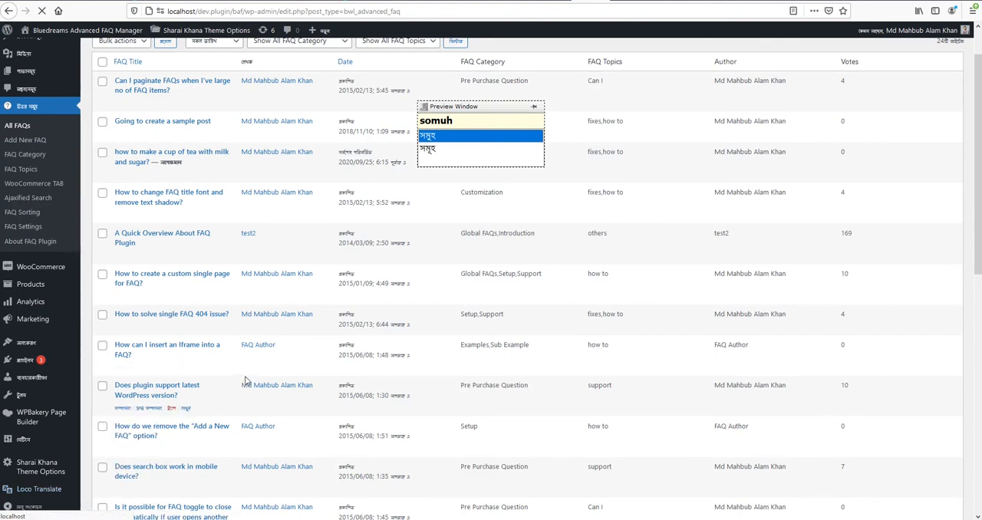